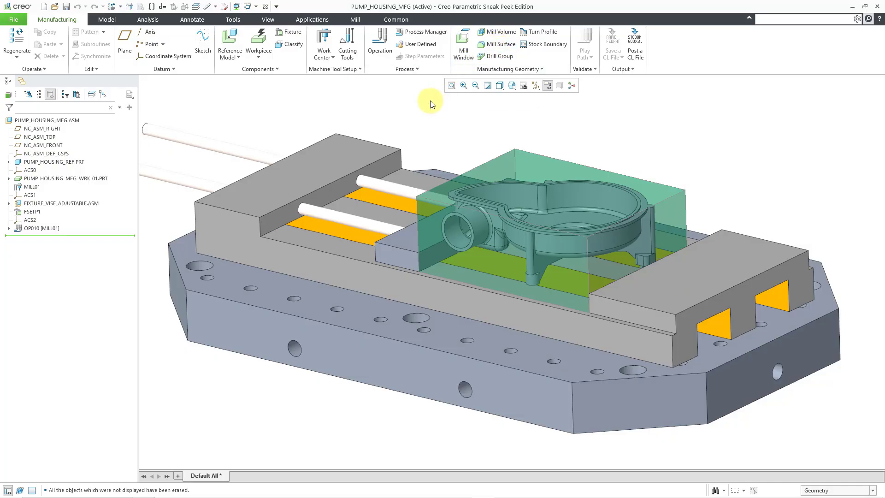
Bring up the milling sequence commands and orbit and zoom to frame the workpiece
left_click(359, 20)
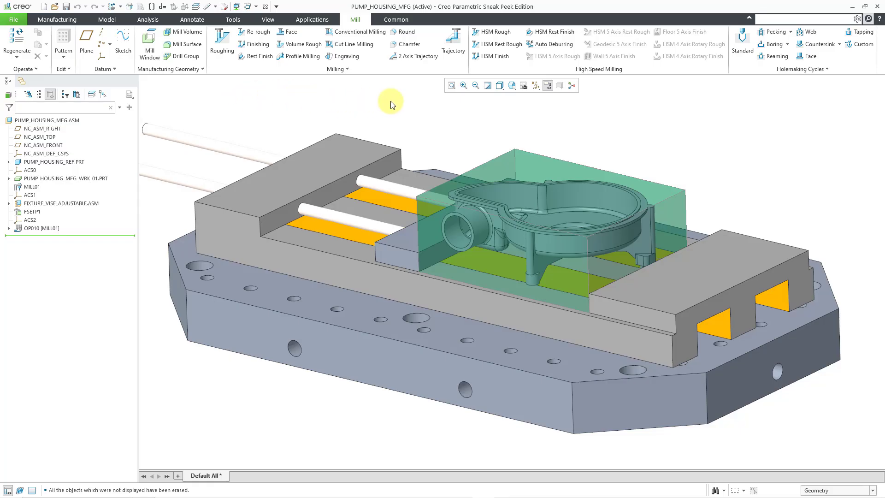
mouse_move(567, 154)
middle_mouse_down()
mouse_move(592, 139)
mouse_move(585, 168)
middle_mouse_up()
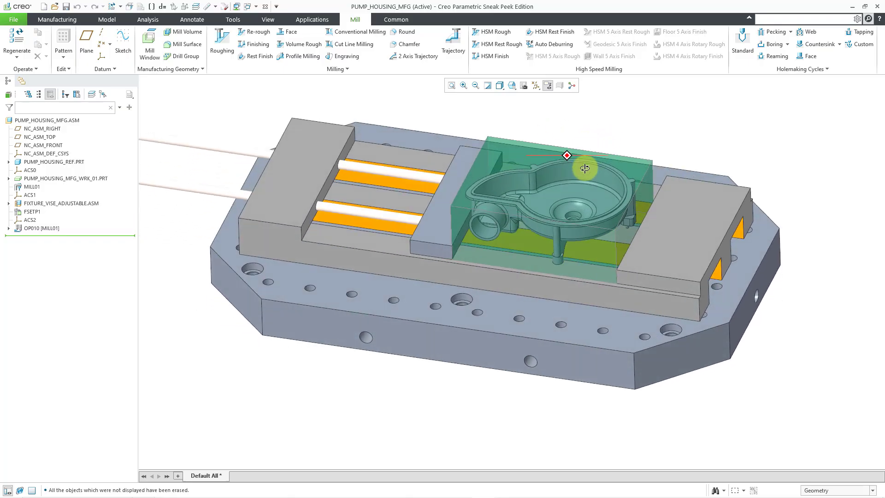
scroll(601, 141, "up", 2)
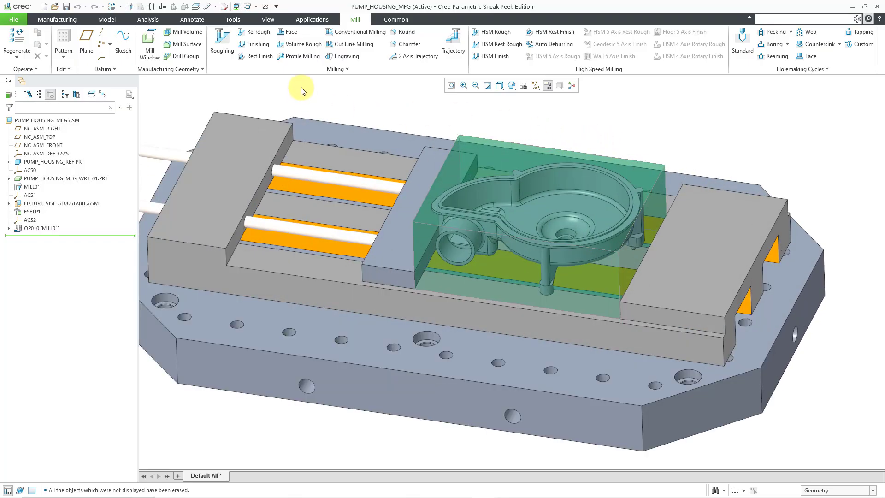
Start a Face Milling step that machines the housing's top rim surface
left_click(288, 31)
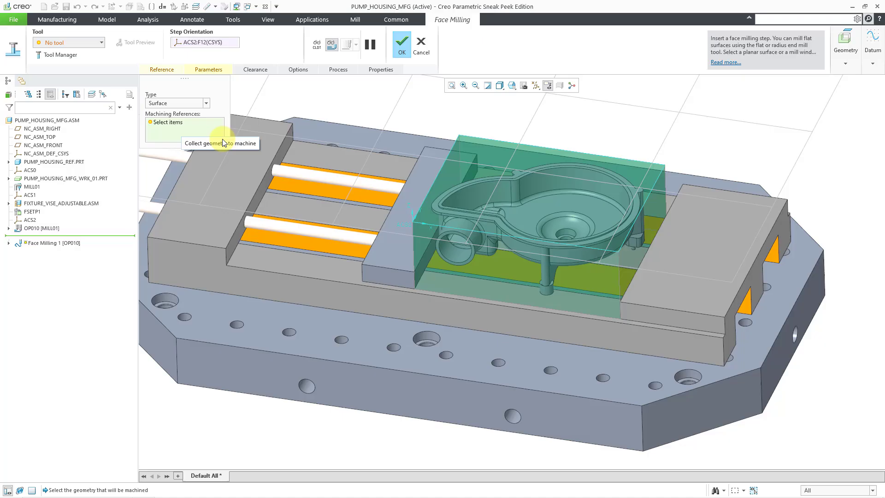
scroll(496, 183, "down", 5)
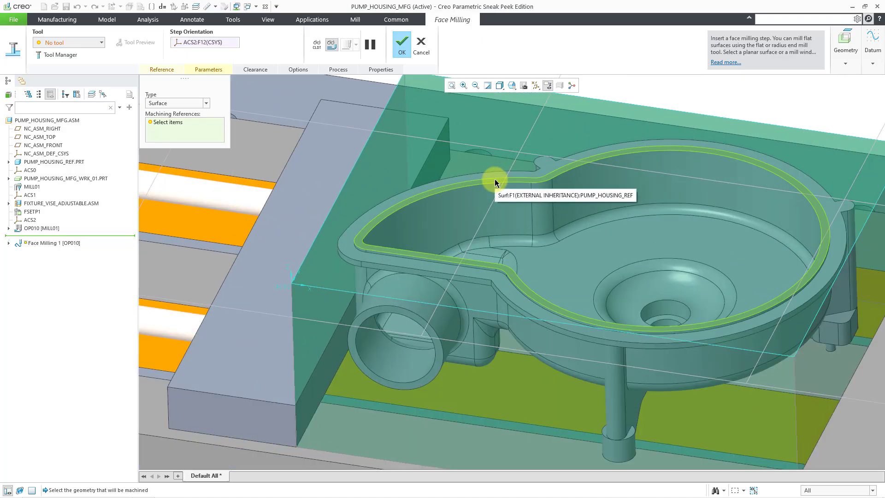
left_click(496, 183)
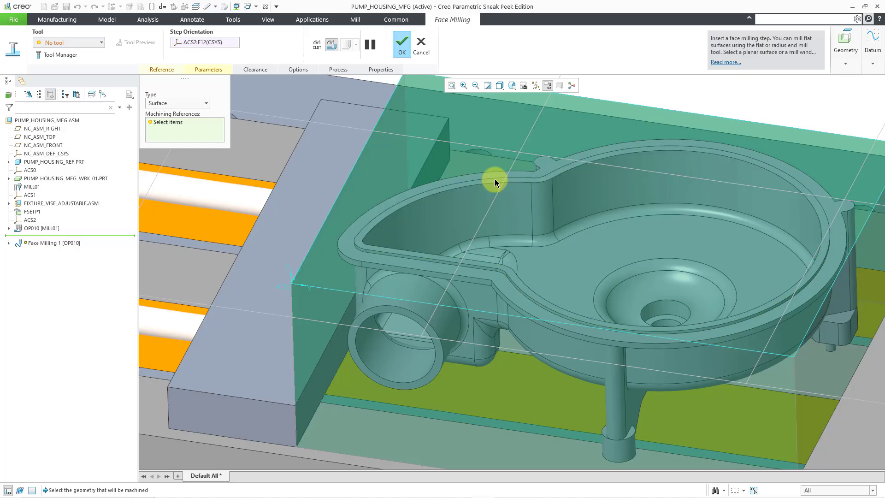
scroll(494, 179, "up", 5)
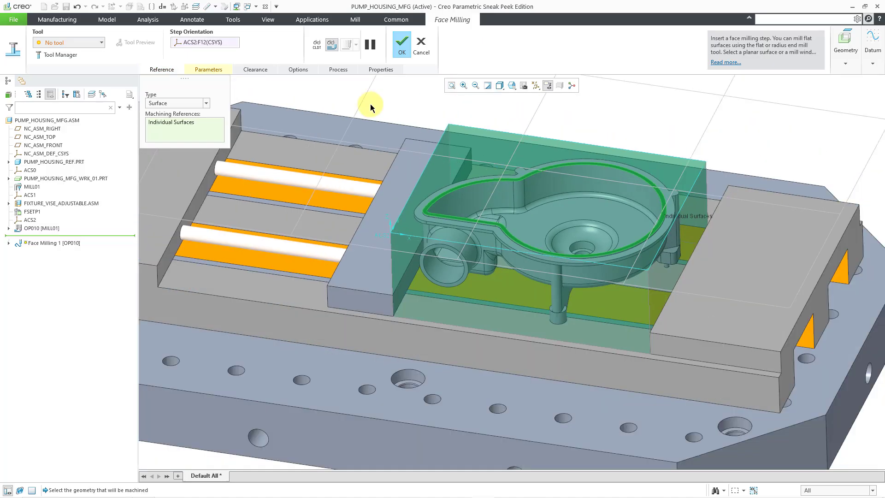
Assign cutting tool 01 : FEM_25_0 without copying its cutting data, and preview the tool on the path
left_click(87, 43)
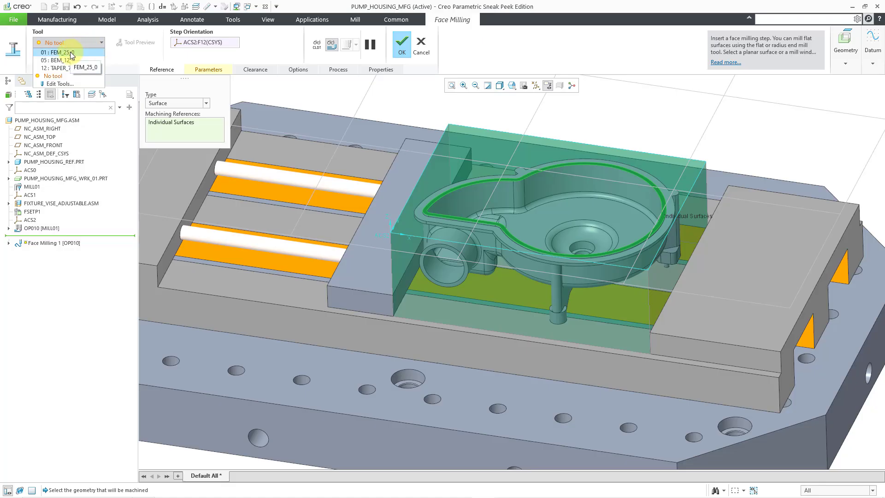
left_click(71, 53)
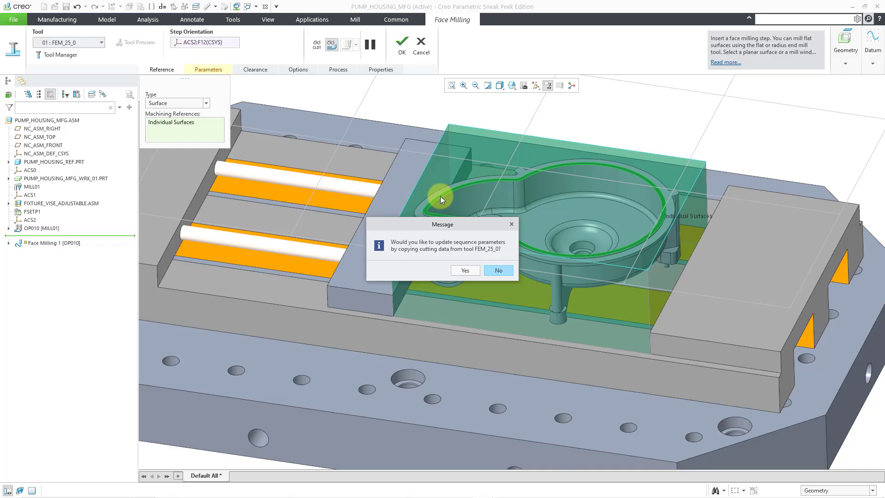
left_click(498, 271)
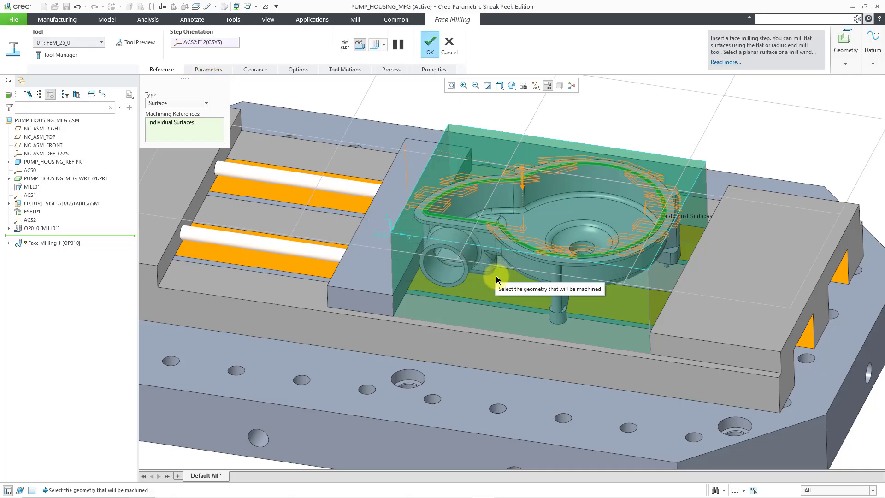
scroll(507, 190, "down", 2)
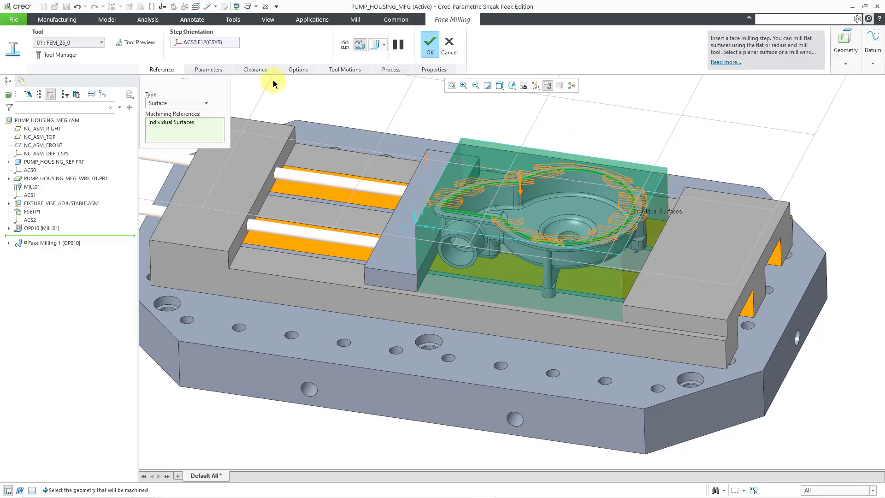
left_click(134, 45)
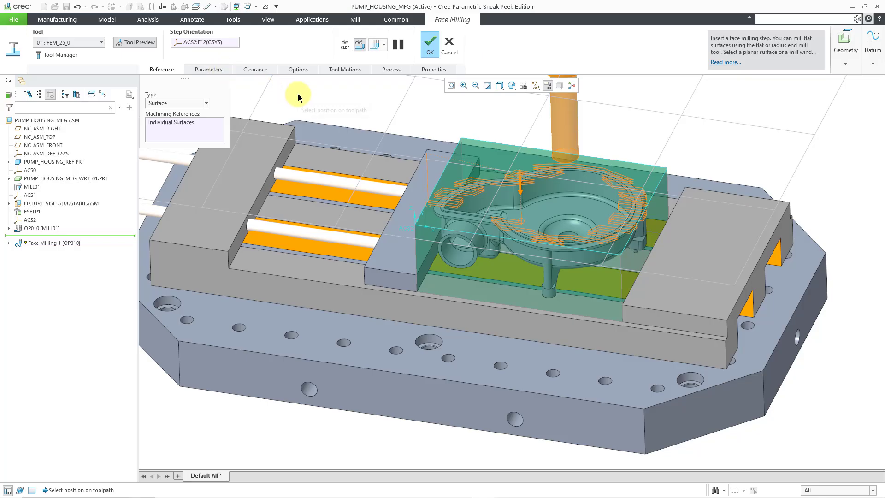
Finish Face Milling 1, then play back its toolpath while orbiting, and close the playback
left_click(430, 45)
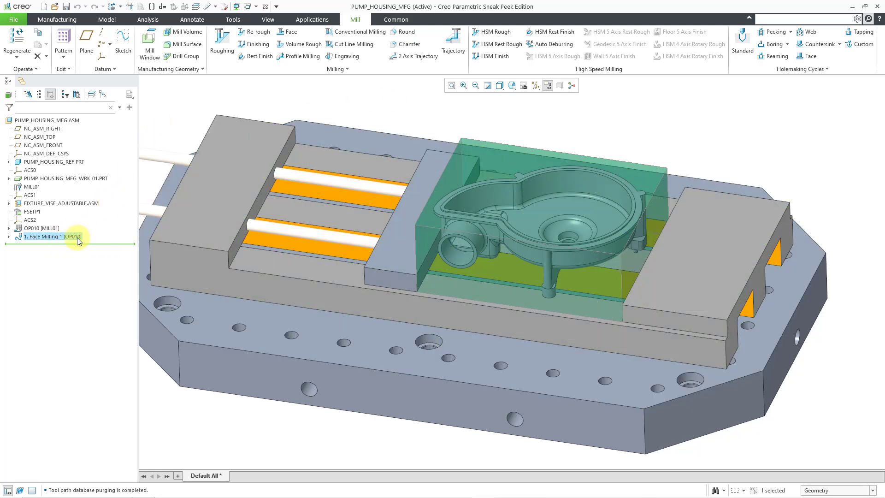
right_click(78, 240)
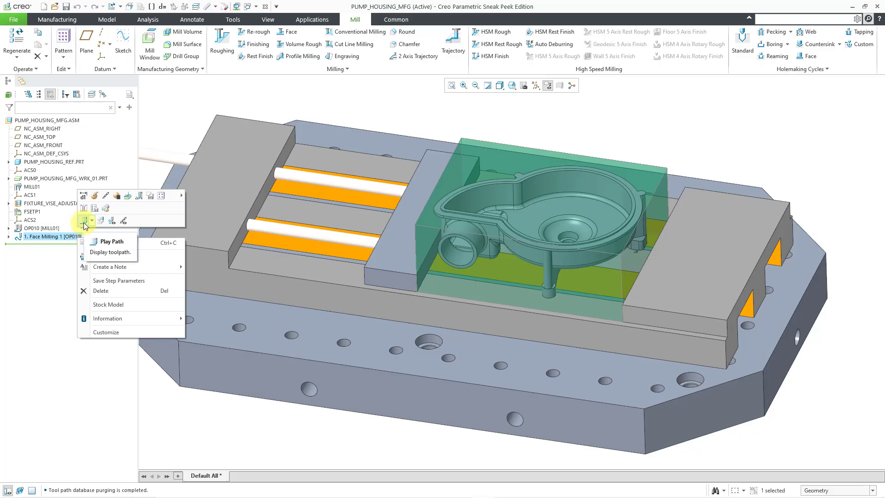
left_click(85, 220)
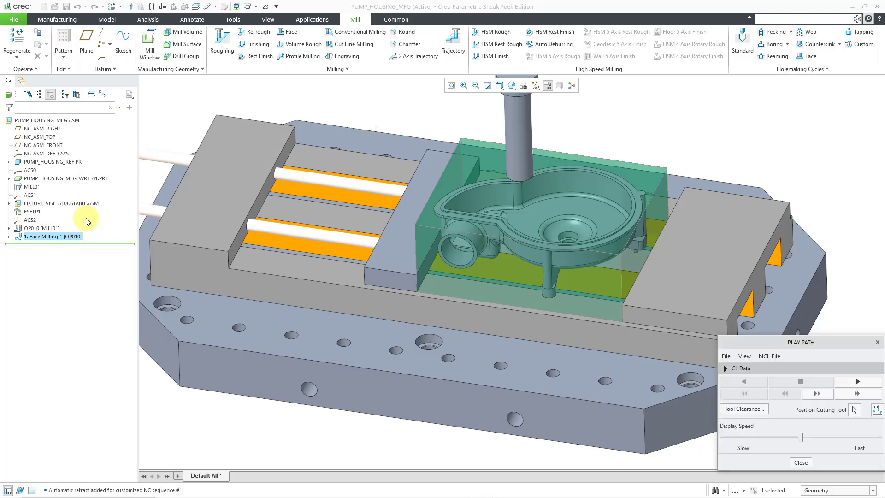
left_click(859, 381)
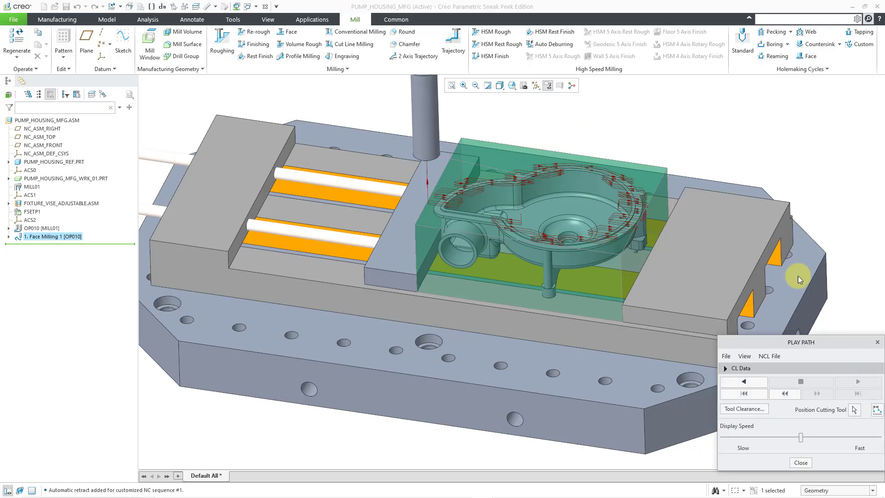
mouse_move(686, 129)
middle_mouse_down()
mouse_move(688, 111)
mouse_move(681, 124)
middle_mouse_up()
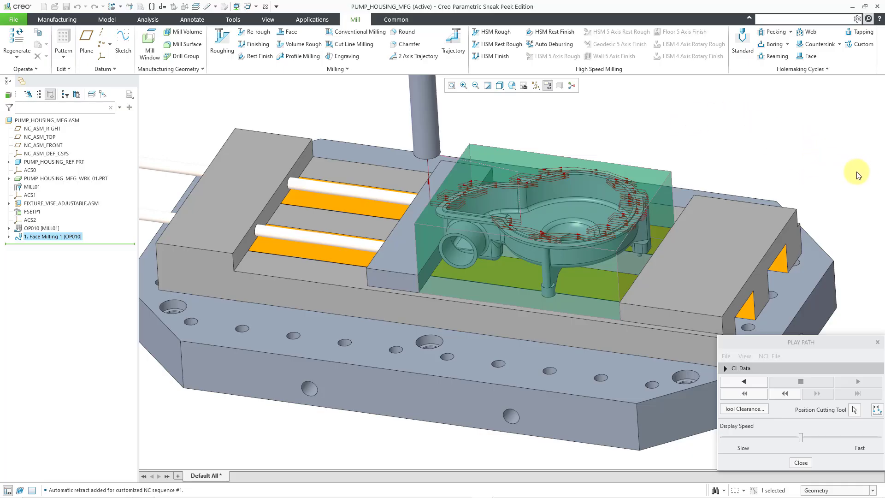
left_click(801, 463)
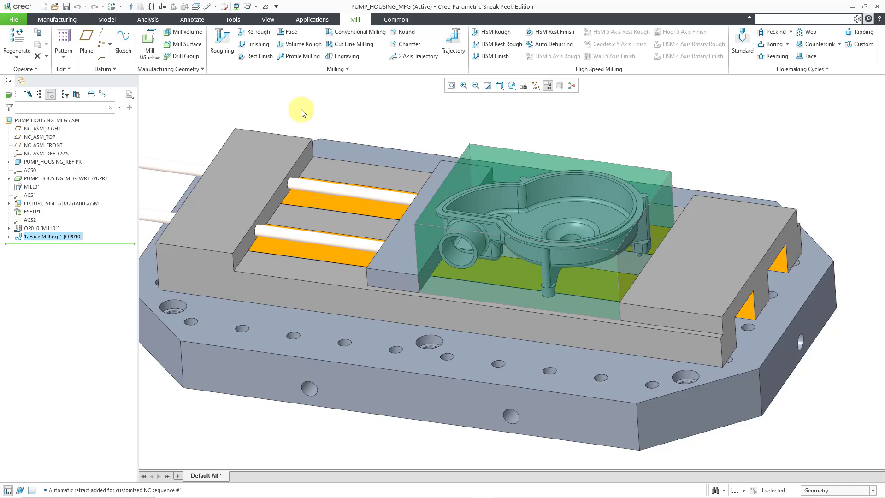
Deselect Face Milling 1 and launch the Mill Surface tool
left_click(242, 106)
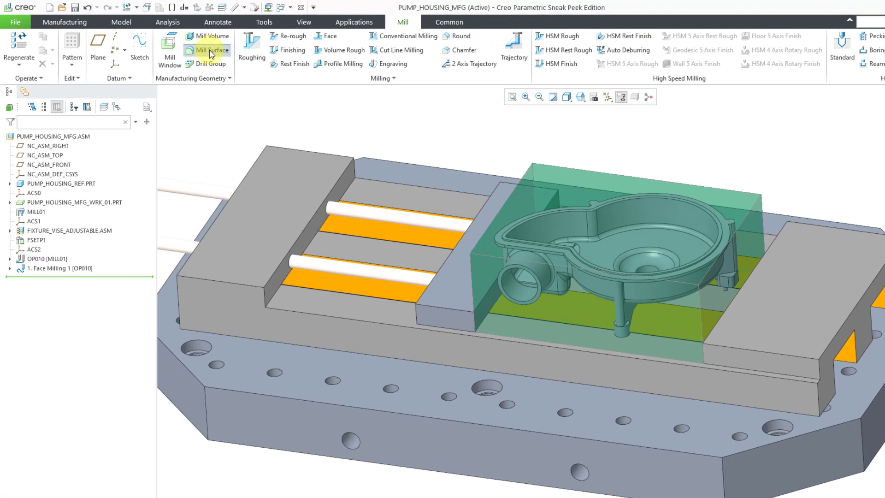
left_click(187, 44)
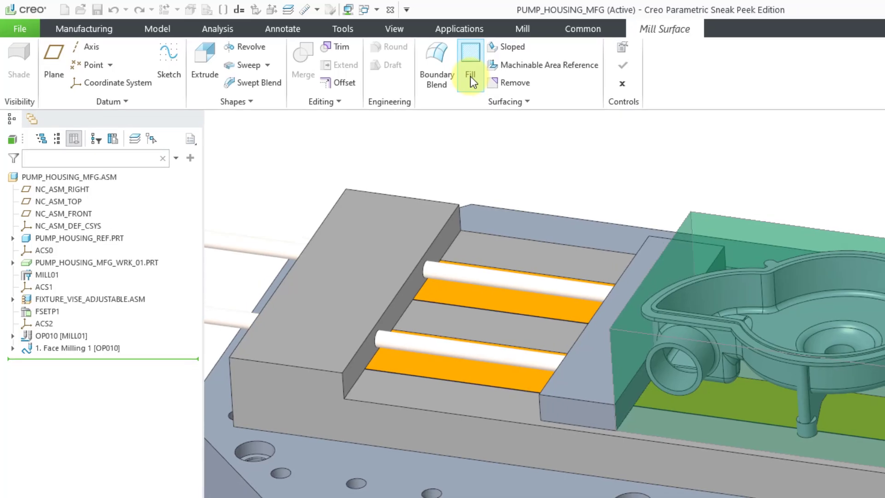
Start a Fill surface with its sketch placed on the workpiece's top face
left_click(480, 79)
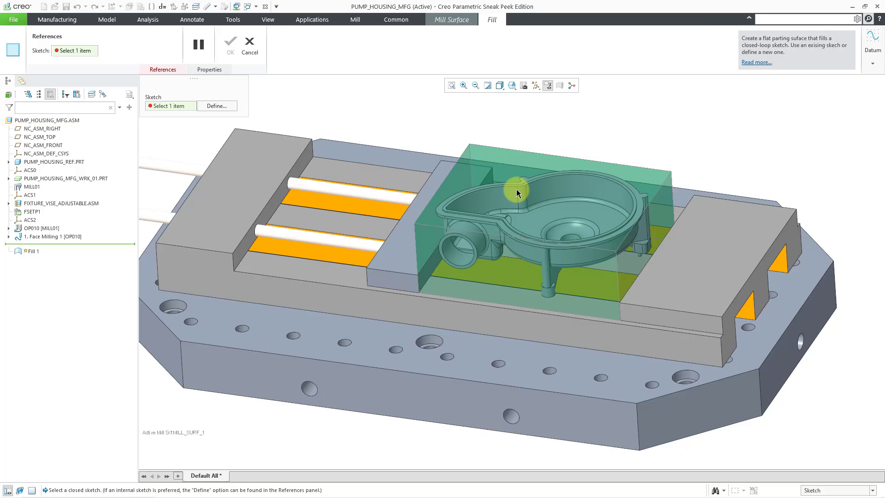
scroll(516, 190, "down", 5)
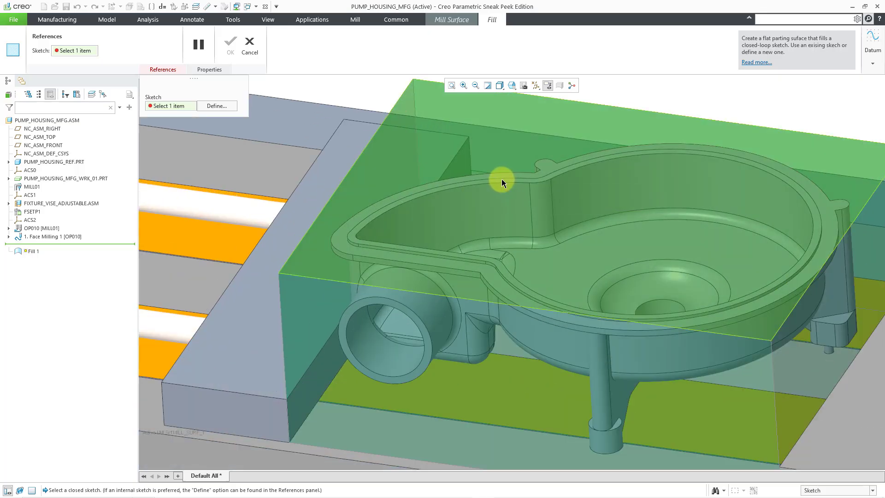
right_click(502, 178)
left_click(502, 179)
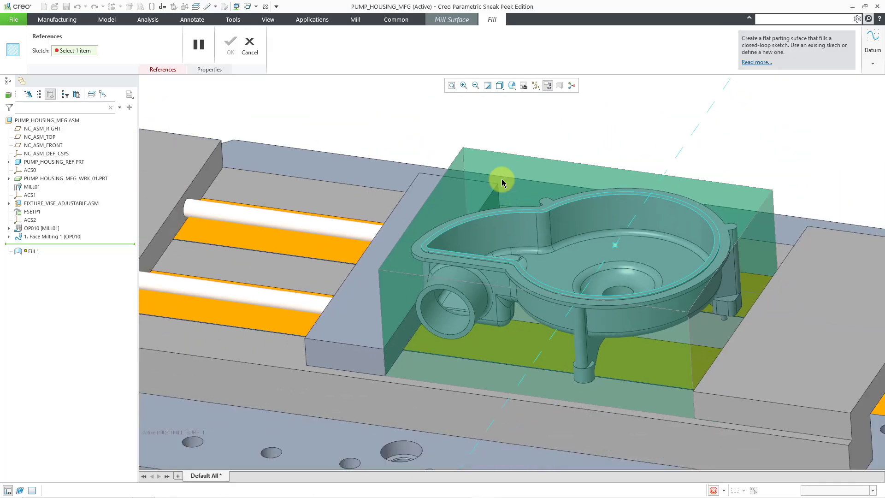
scroll(583, 291, "down", 3)
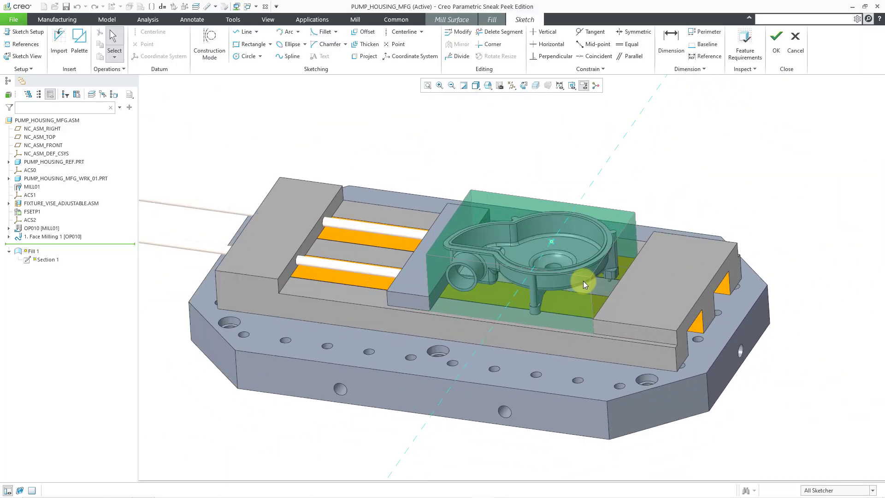
Project the workpiece's full top edge loop into the sketch as the fill outline
left_click(367, 56)
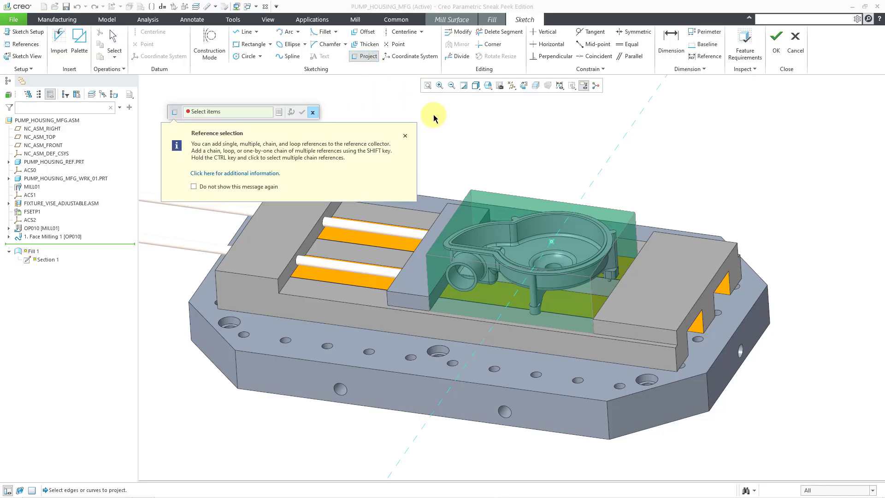
left_click(446, 261)
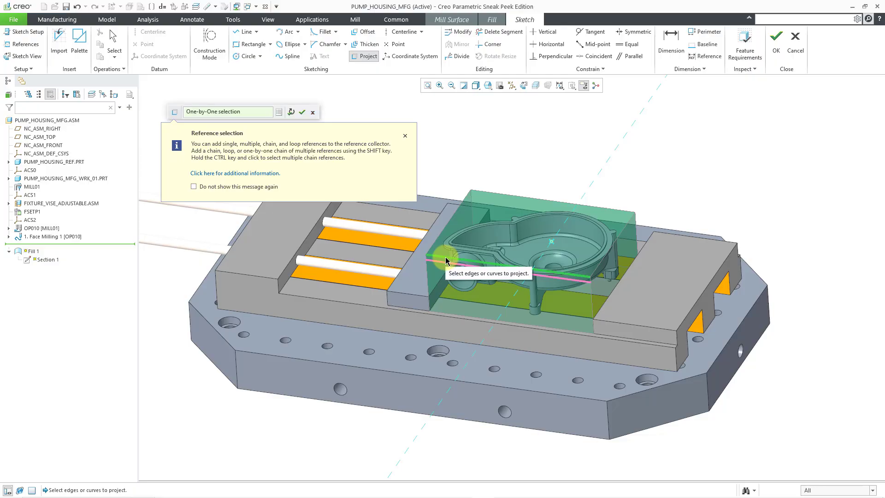
left_click(473, 212, "shift")
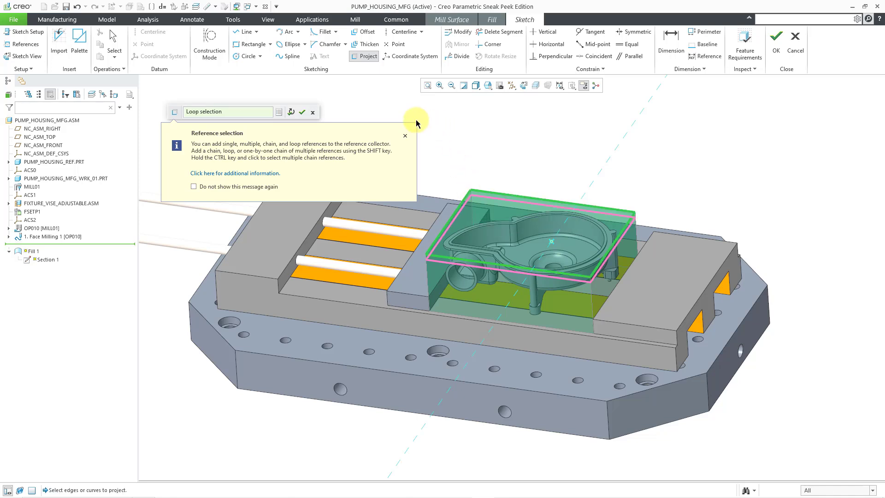
left_click(302, 114)
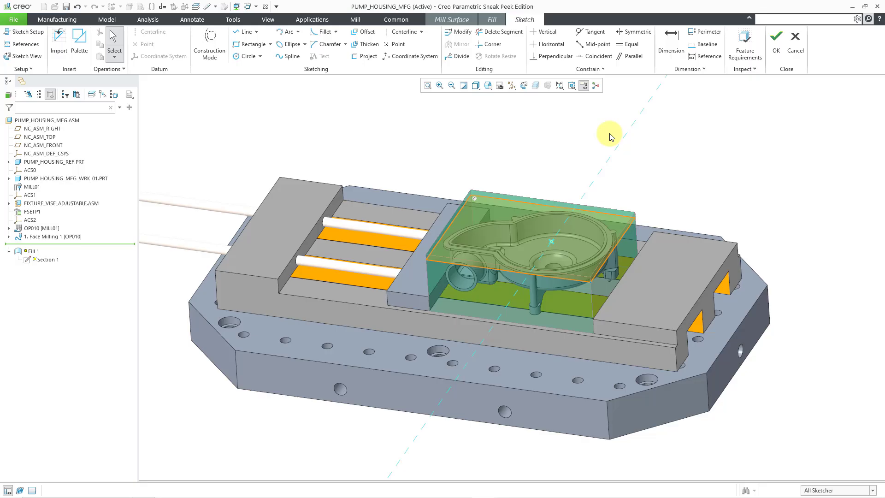
Accept the sketch, complete Fill 1, and finish the MILL_SURF_1 mill surface
left_click(778, 59)
scroll(551, 292, "up", 5)
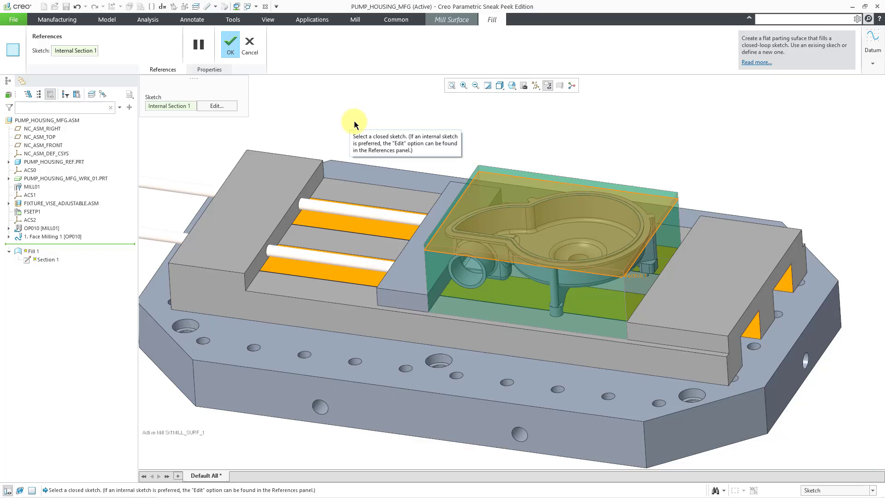
left_click(229, 48)
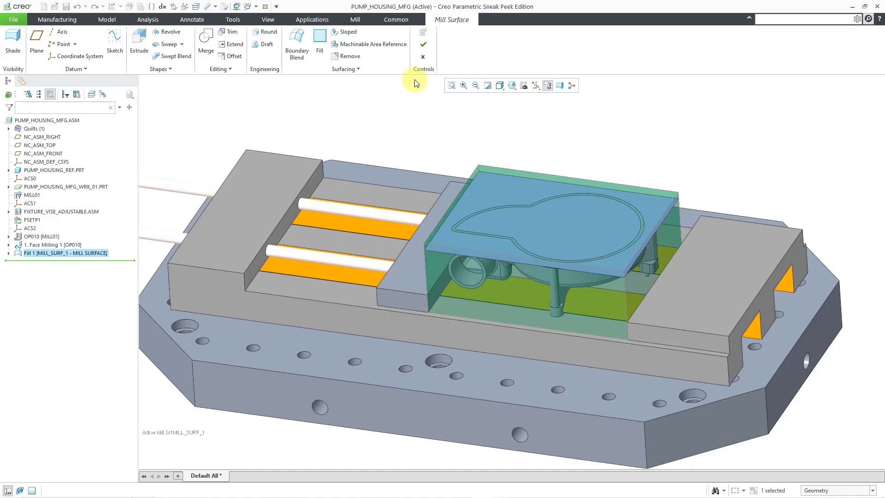
left_click(425, 47)
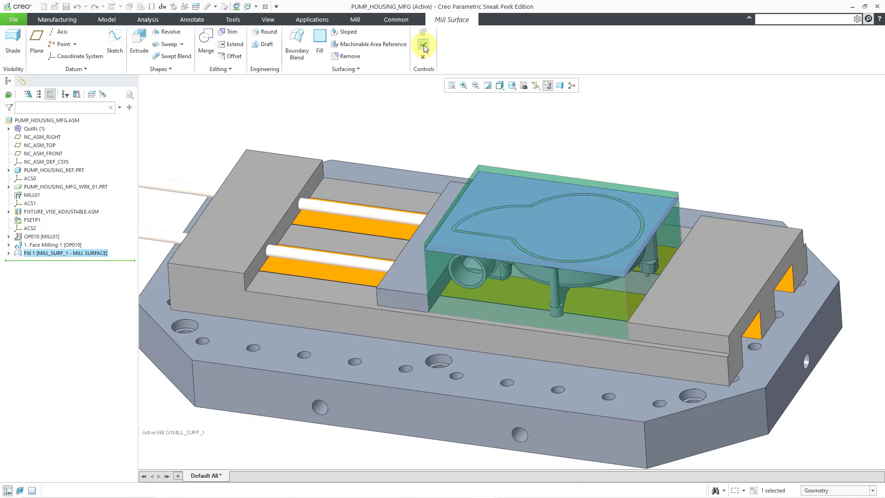
Move Fill 1 ahead of Face Milling 1 and redefine the step to machine the fill quilt
left_click(401, 112)
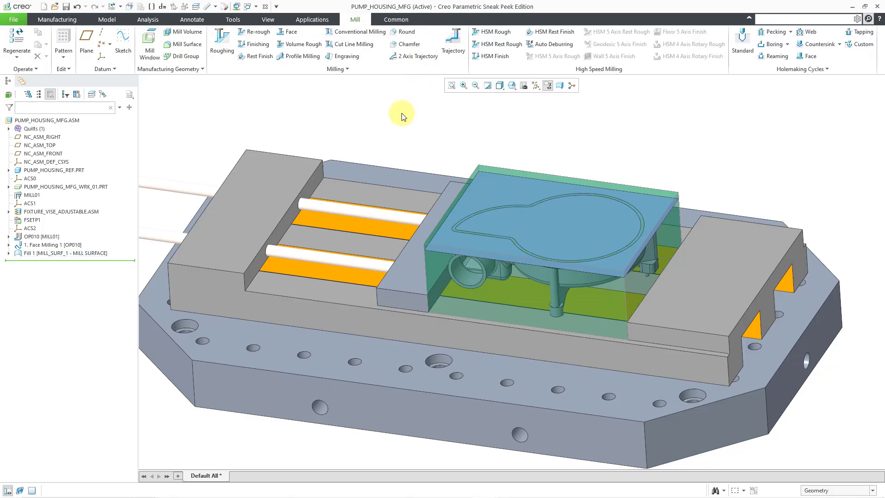
left_click(78, 254)
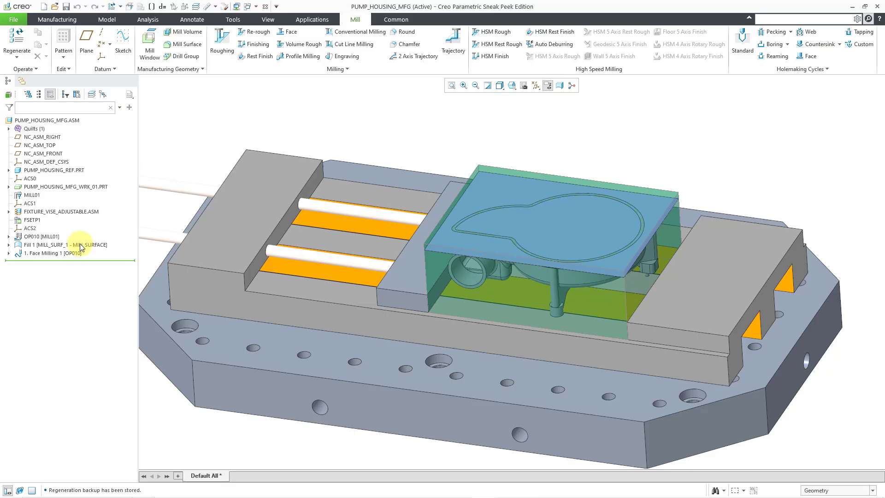
left_click(73, 256)
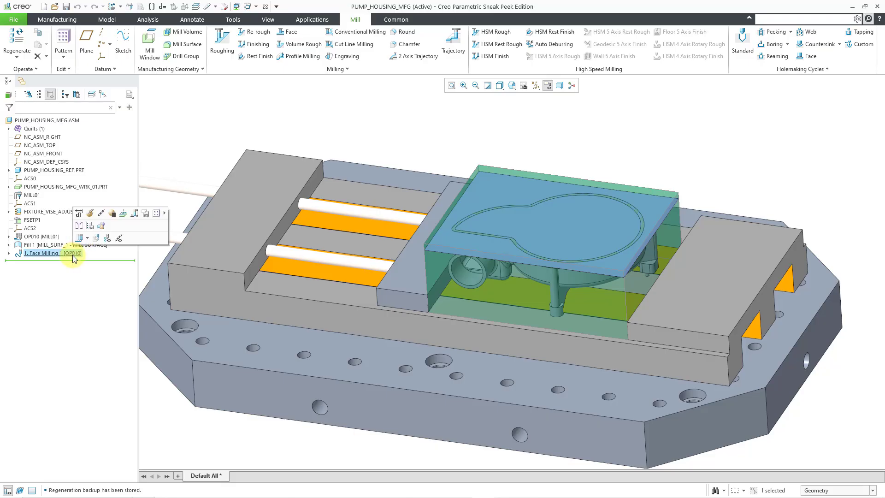
left_click(91, 215)
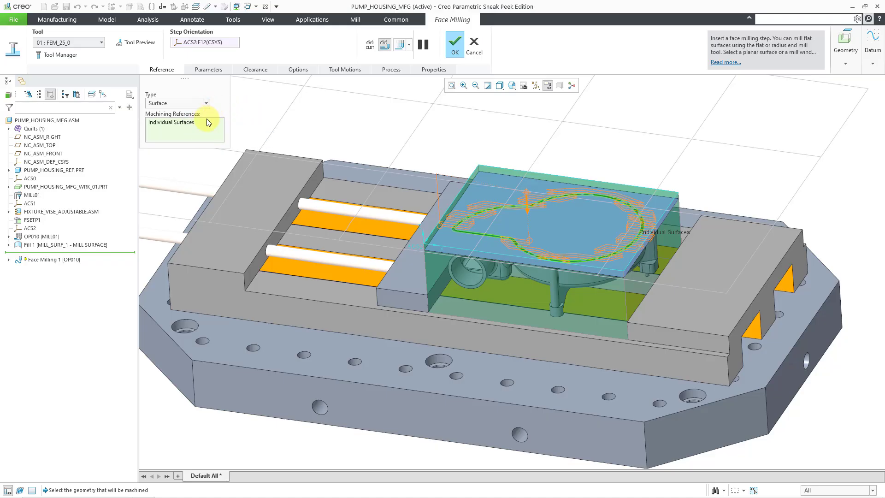
left_click(497, 181)
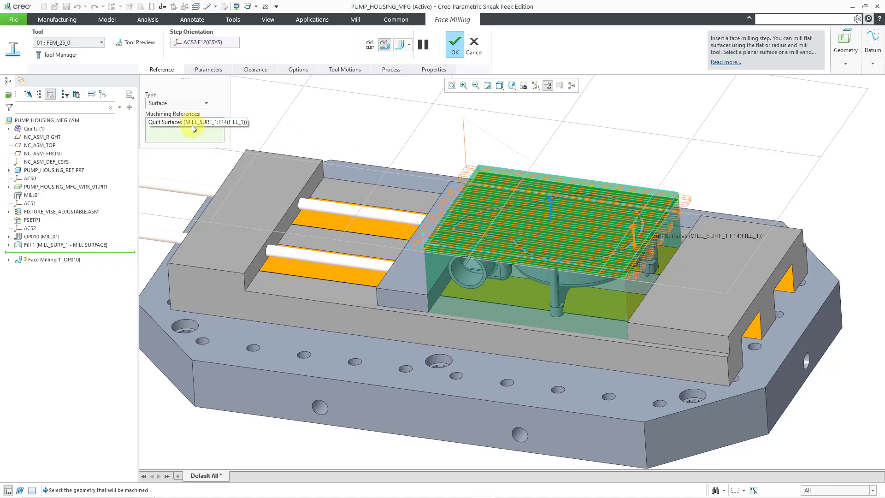
left_click(456, 50)
right_click(65, 254)
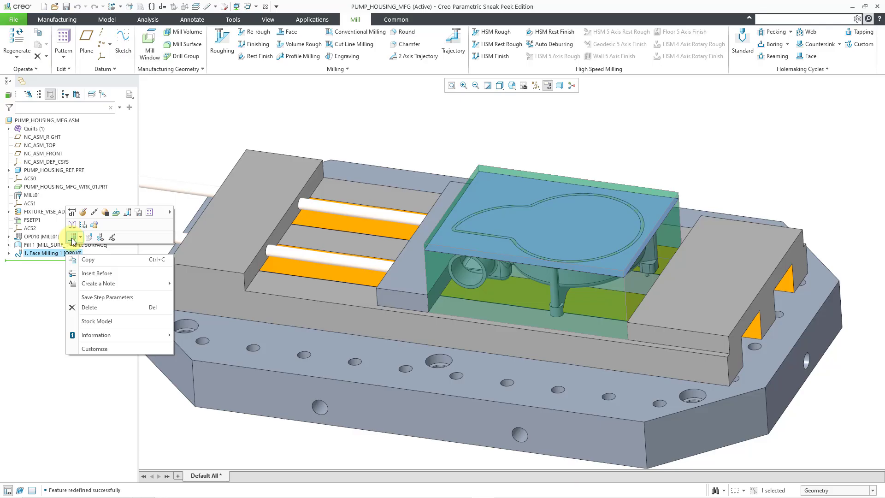
left_click(72, 240)
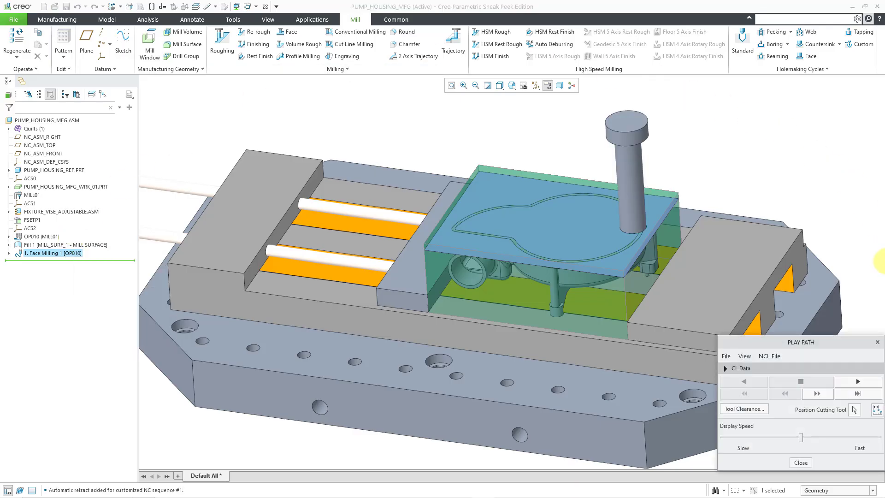
left_click(865, 382)
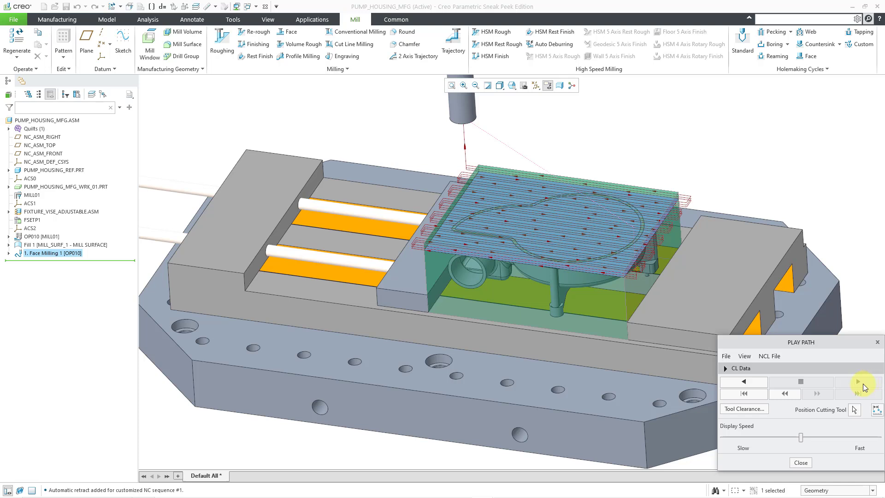
left_click(801, 462)
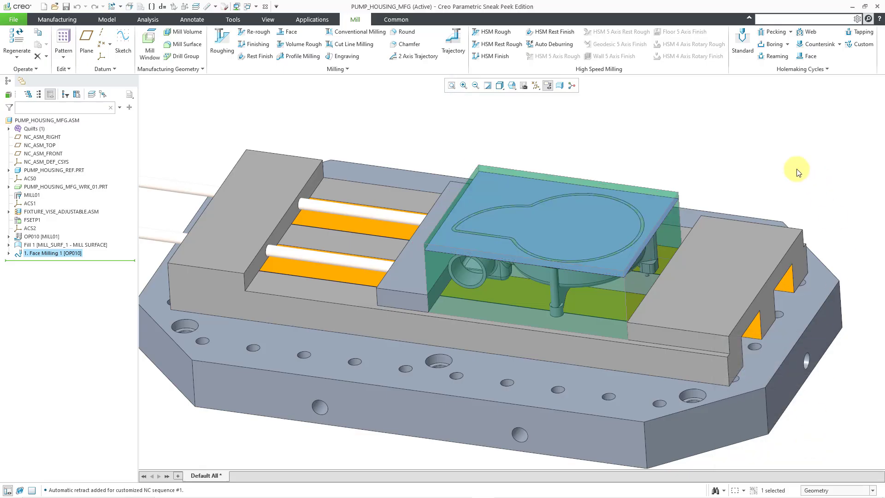
Hide the Fill 1 mill surface from the model tree
left_click(304, 128)
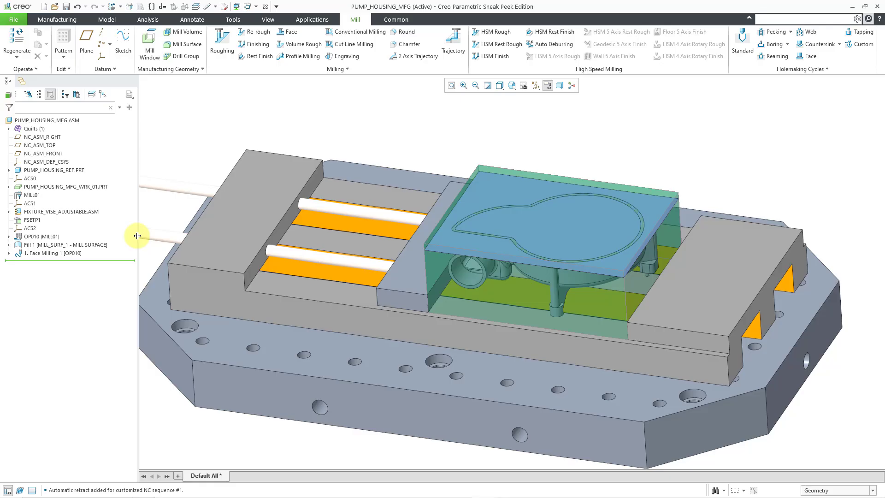
left_click(102, 248)
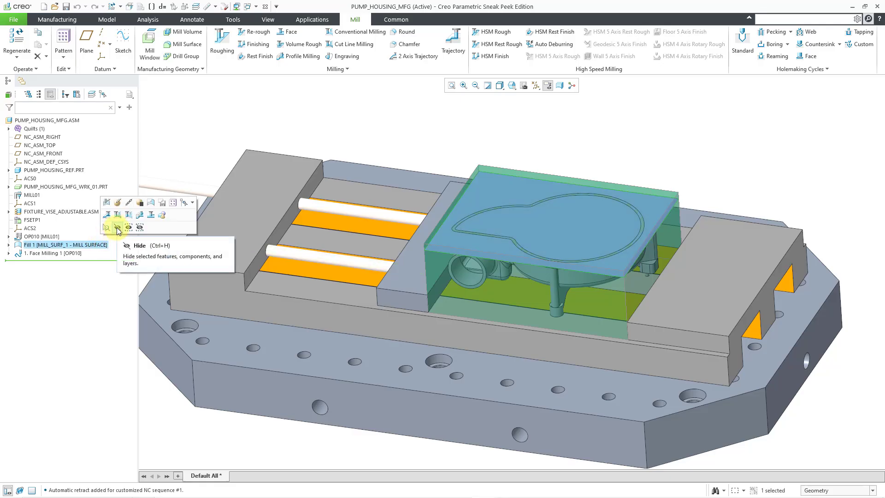
left_click(118, 229)
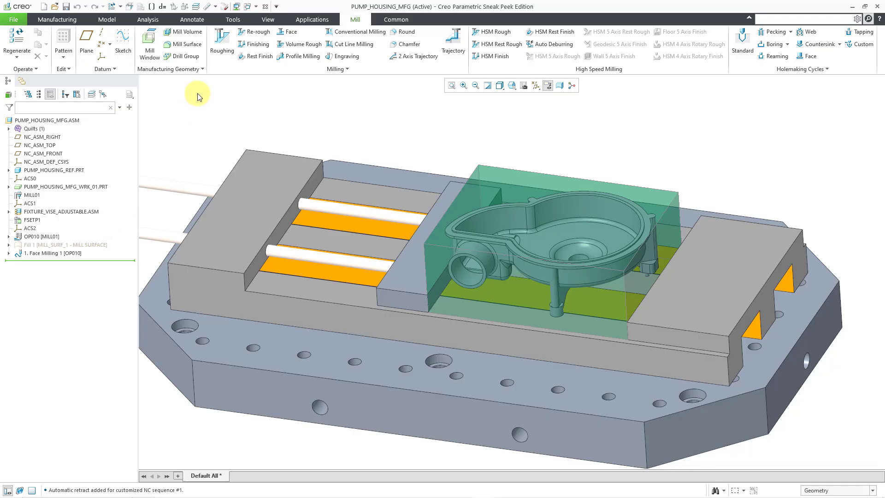